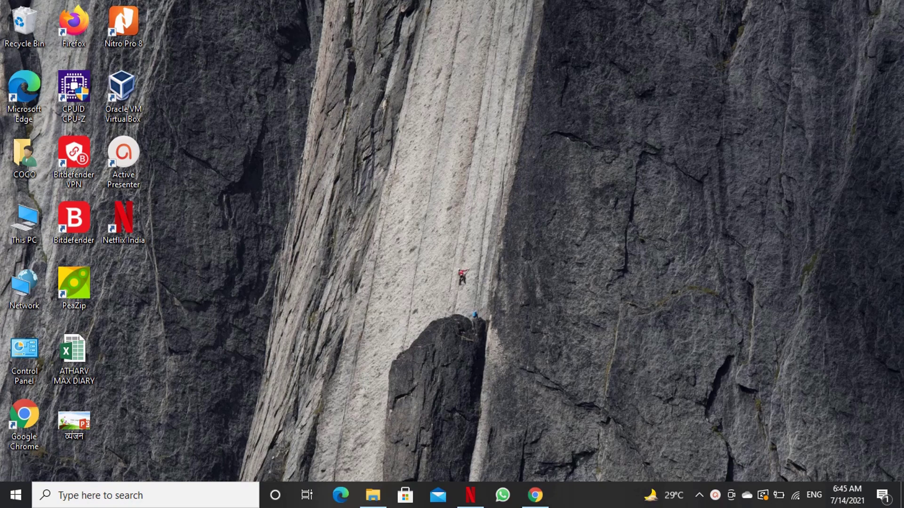
{"action": "left_click", "coordinate": [535, 495]}
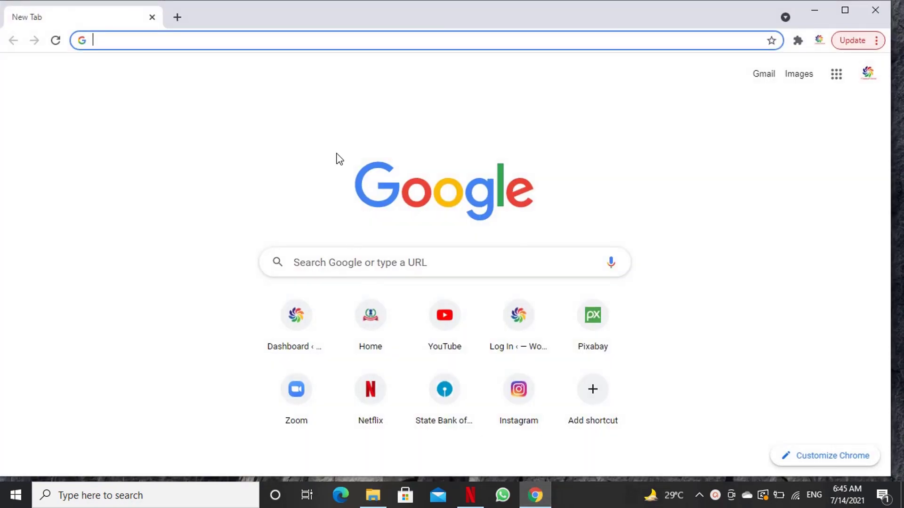
{"action": "left_click", "coordinate": [327, 38]}
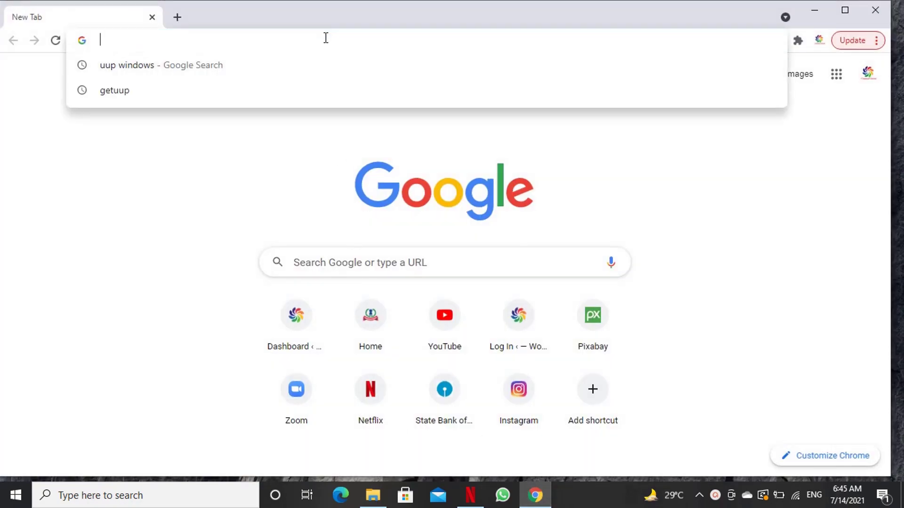
{"action": "left_click", "coordinate": [160, 210]}
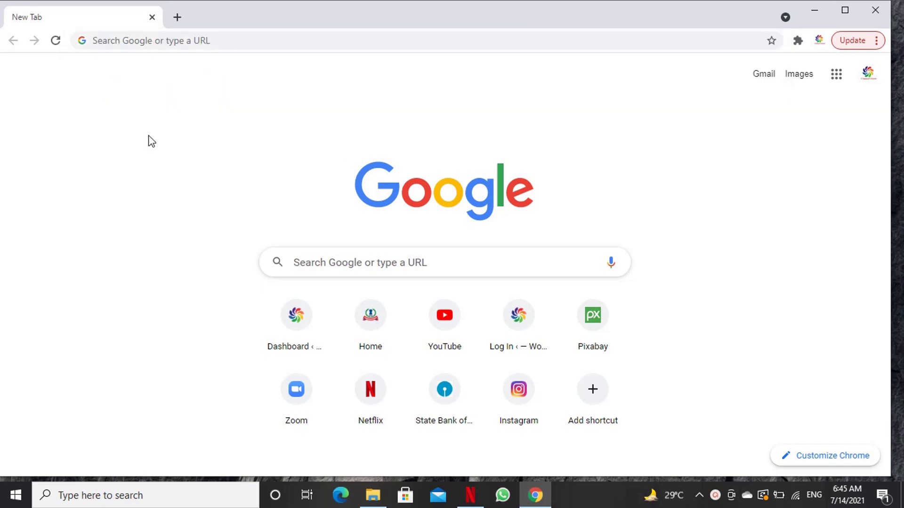
{"action": "left_click", "coordinate": [197, 41]}
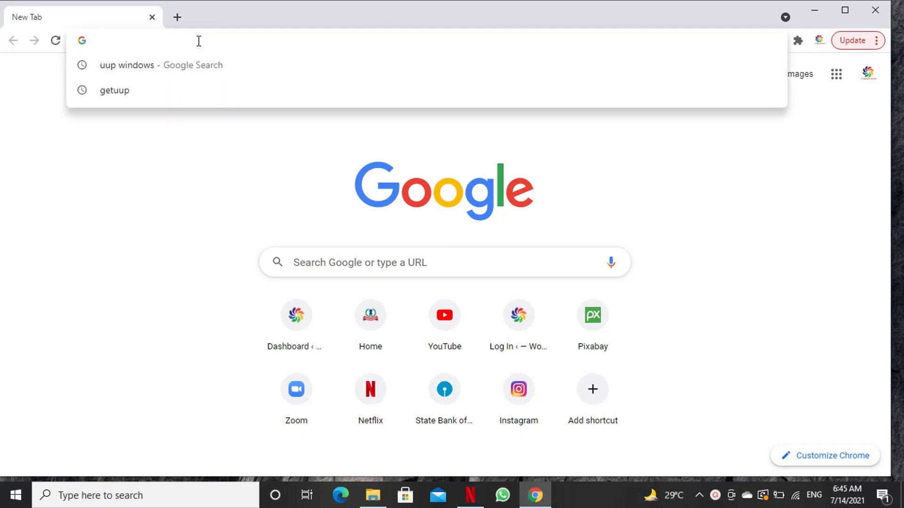
{"action": "type", "text": "www.u"}
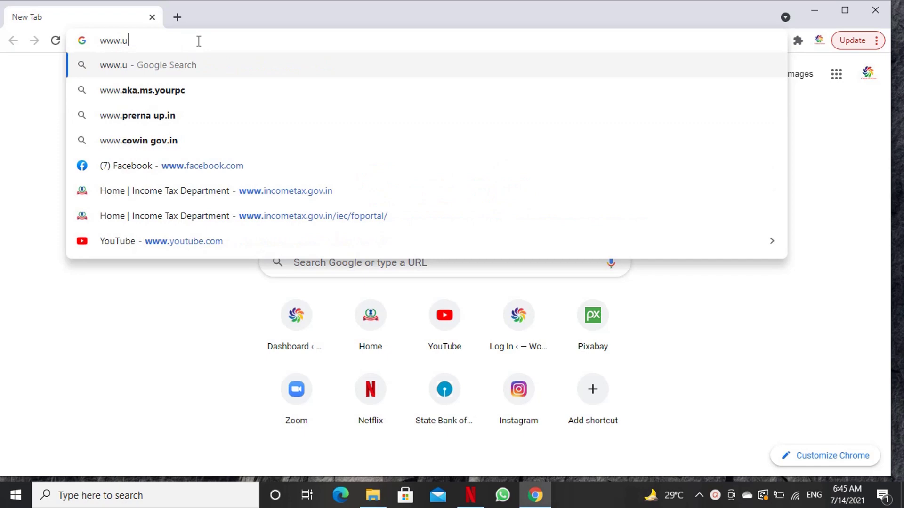
{"action": "type", "text": "updump.net"}
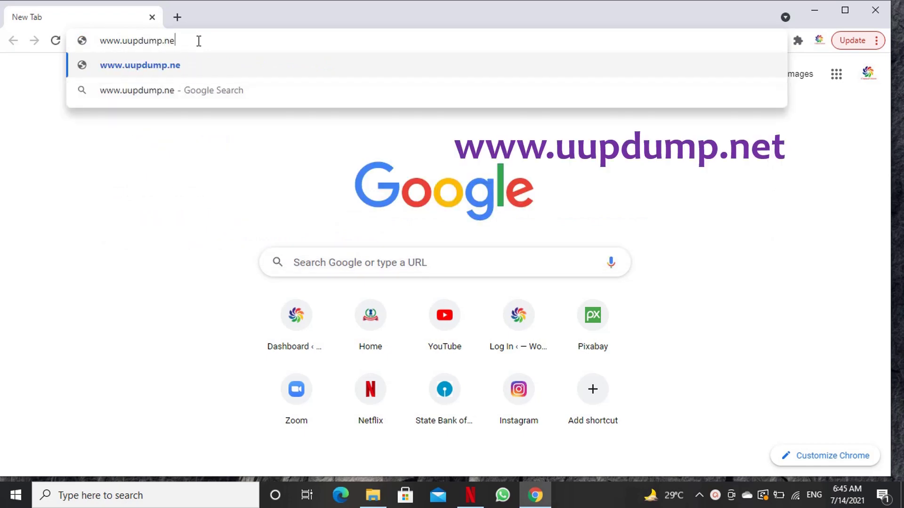
{"action": "key", "text": "Return"}
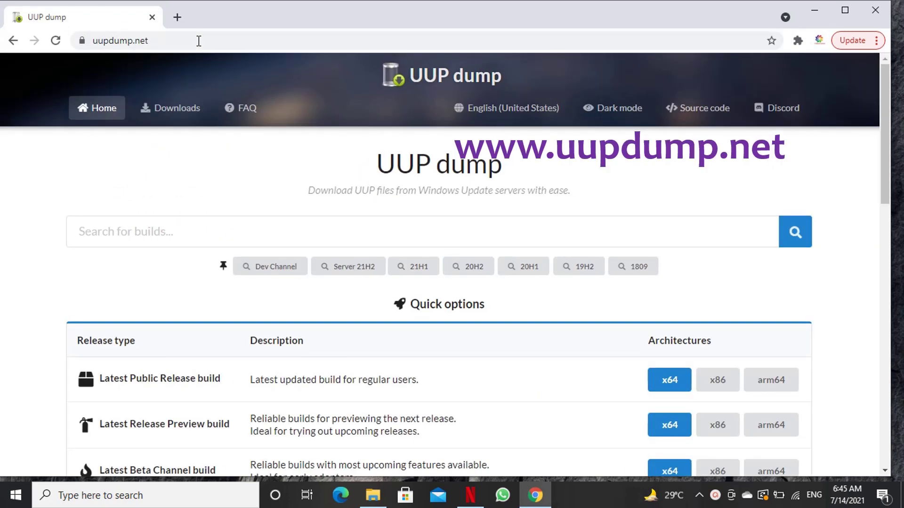
Go to the Downloads section to see the Browse known builds list.
{"action": "left_click", "coordinate": [174, 113]}
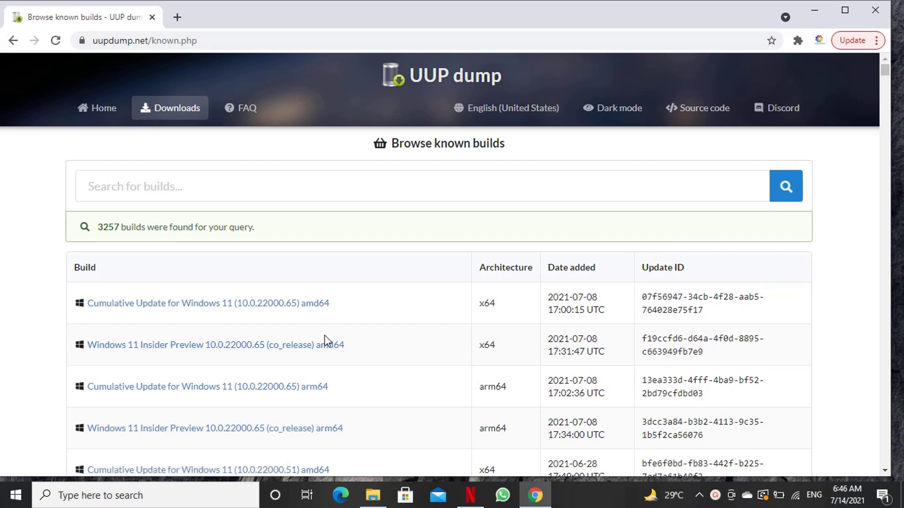
Choose build 22000.65 amd64, English (United States), Windows Pro only, no updates, and create the download package.
{"action": "left_click", "coordinate": [301, 354]}
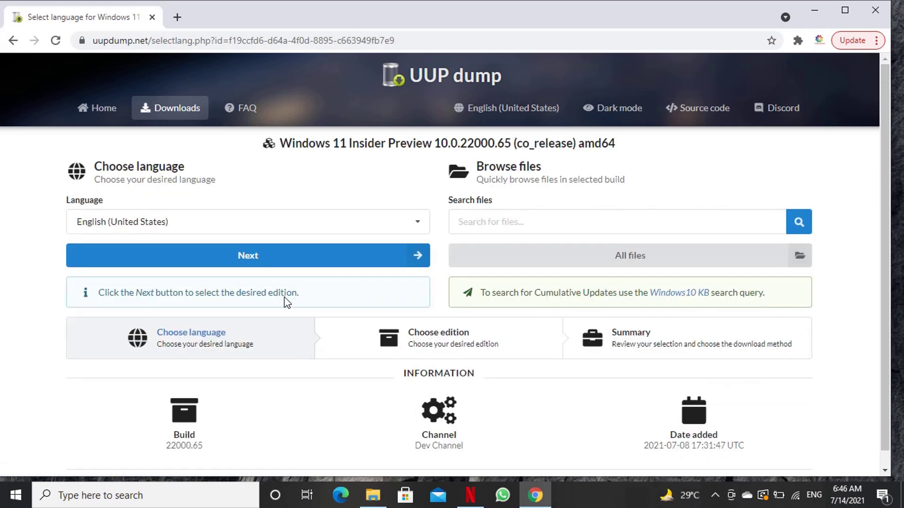
{"action": "left_click", "coordinate": [305, 260]}
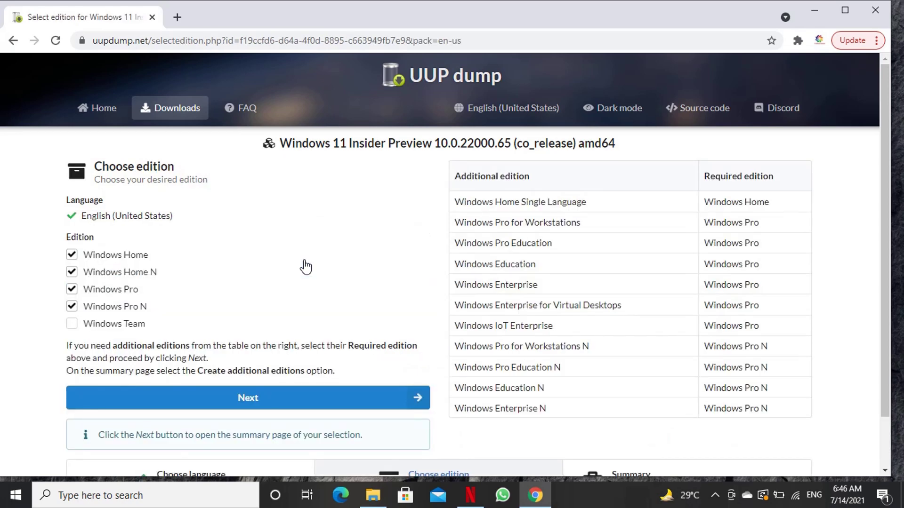
{"action": "left_click", "coordinate": [72, 257]}
{"action": "left_click", "coordinate": [73, 273]}
{"action": "left_click", "coordinate": [73, 307]}
{"action": "left_click", "coordinate": [249, 400]}
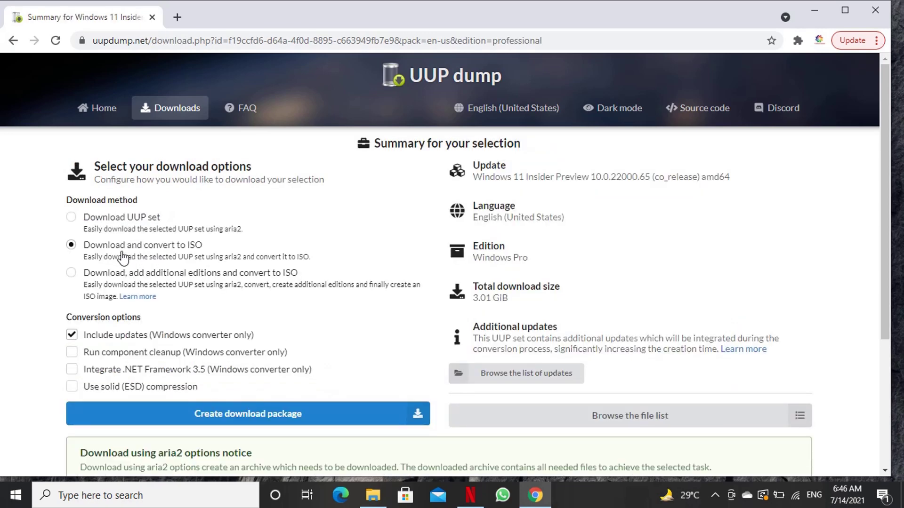
{"action": "left_click", "coordinate": [72, 335]}
{"action": "left_click", "coordinate": [231, 415]}
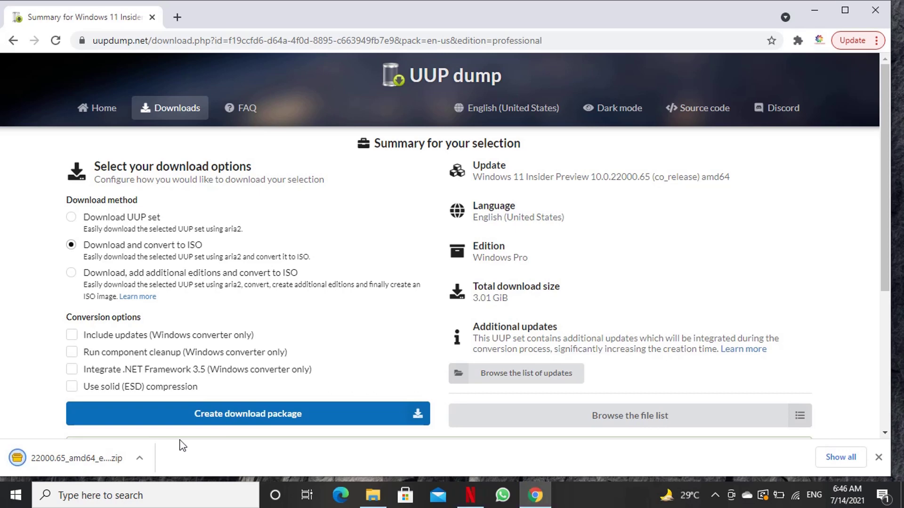
Copy the downloaded 22000.65 zip package into New Volume (E:).
{"action": "left_click", "coordinate": [139, 458]}
{"action": "left_click", "coordinate": [172, 413]}
{"action": "left_click", "coordinate": [277, 106]}
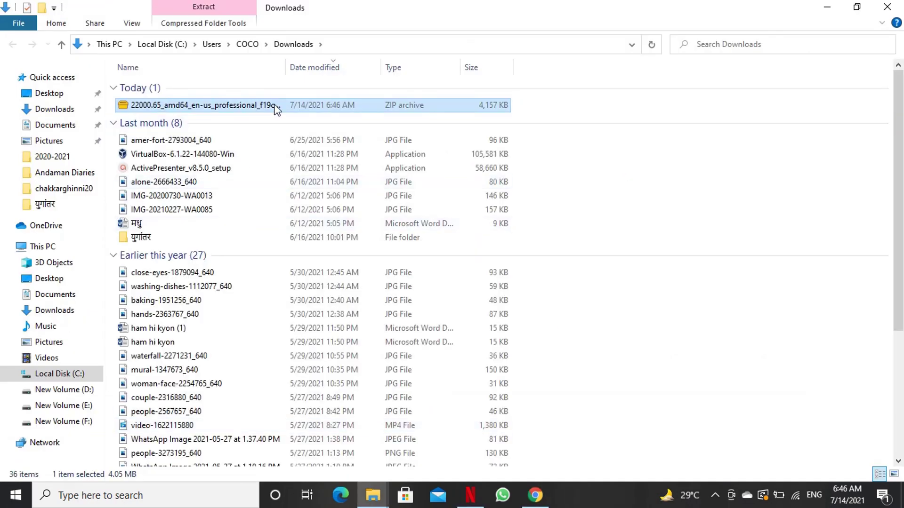
{"action": "left_click", "coordinate": [363, 109]}
{"action": "left_click", "coordinate": [42, 246]}
{"action": "double_click", "coordinate": [504, 197]}
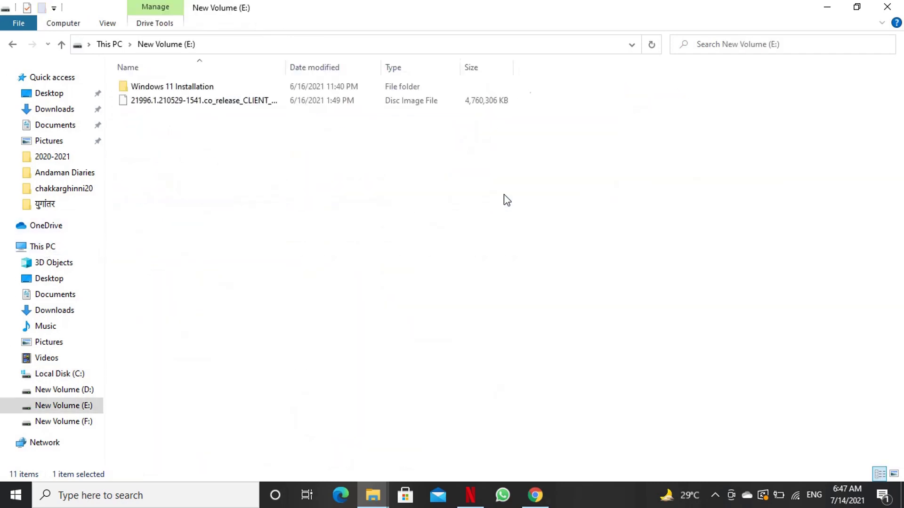
{"action": "key", "text": "ctrl+v"}
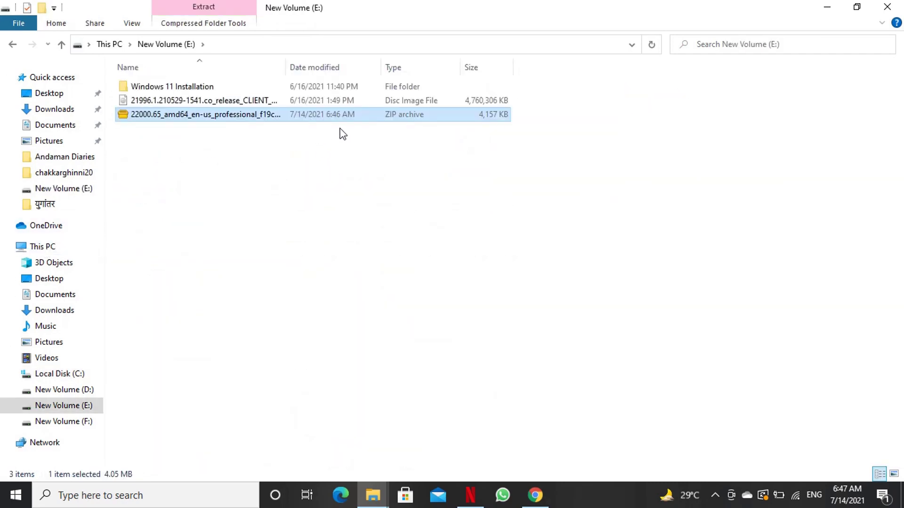
Extract the zip with PeaZip's Extract here (smart new folder) on E:.
{"action": "right_click", "coordinate": [355, 115]}
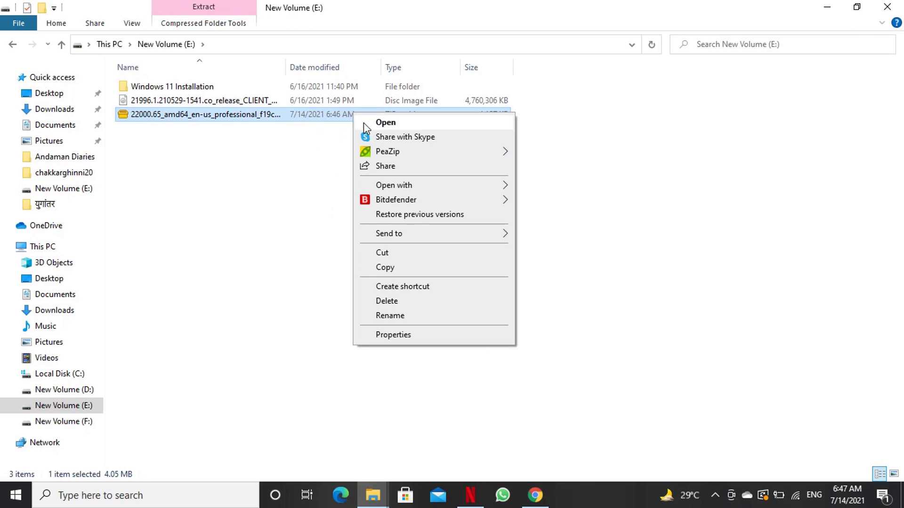
{"action": "mouse_move", "coordinate": [466, 151]}
{"action": "left_click", "coordinate": [539, 183]}
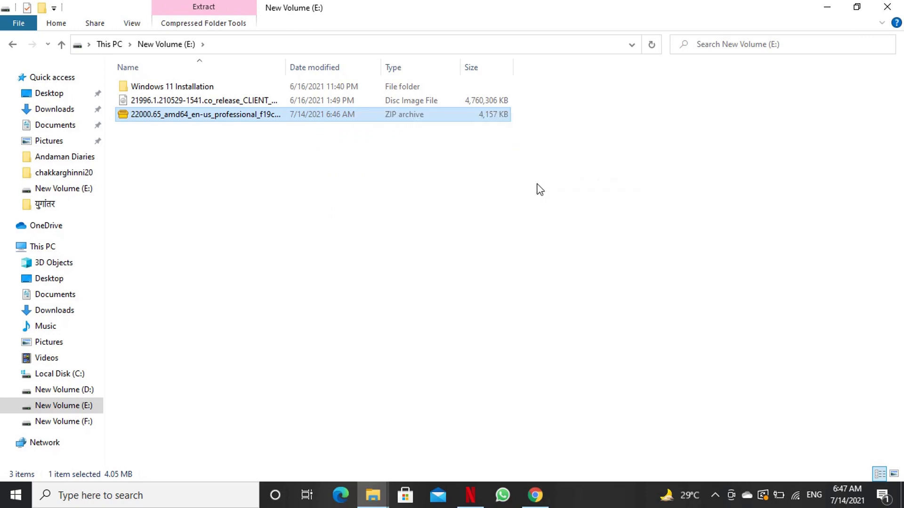
{"action": "left_click", "coordinate": [365, 162]}
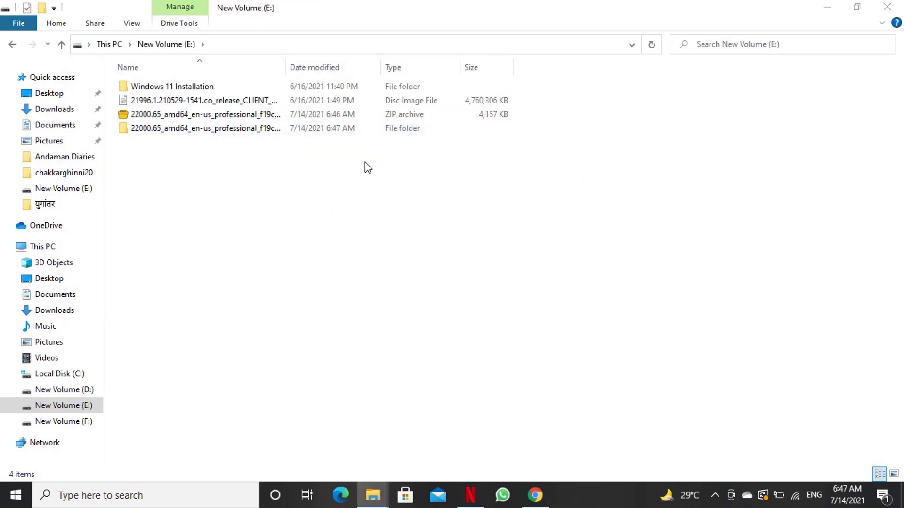
In the extracted 22000.65 folder, run uup_download_windows as administrator.
{"action": "double_click", "coordinate": [269, 127]}
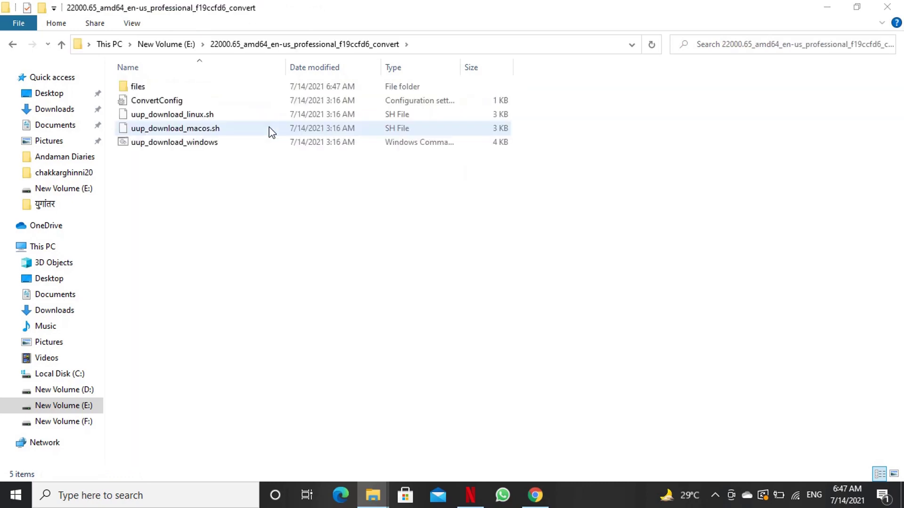
{"action": "left_click", "coordinate": [213, 149]}
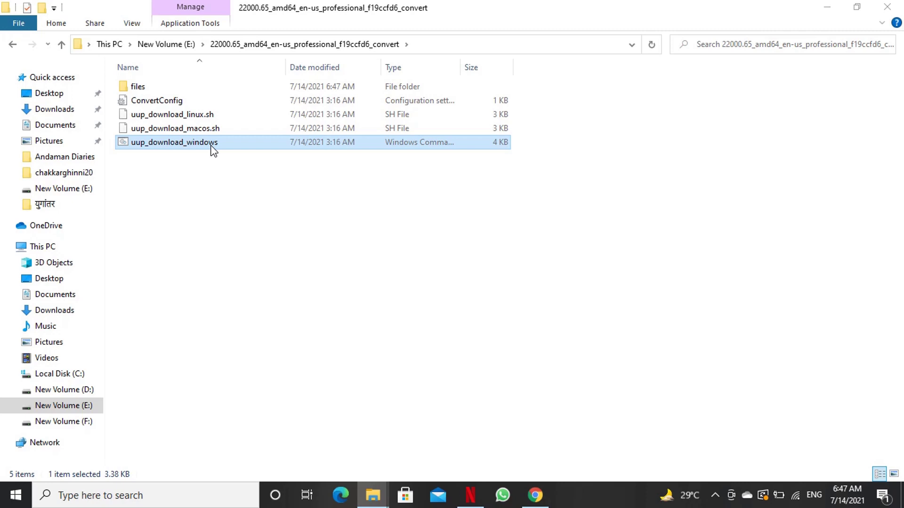
{"action": "right_click", "coordinate": [213, 149]}
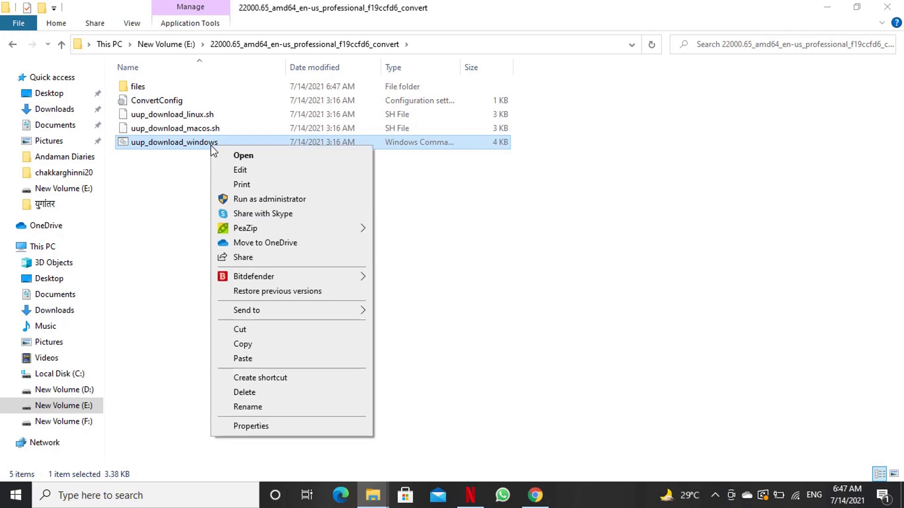
{"action": "left_click", "coordinate": [244, 202]}
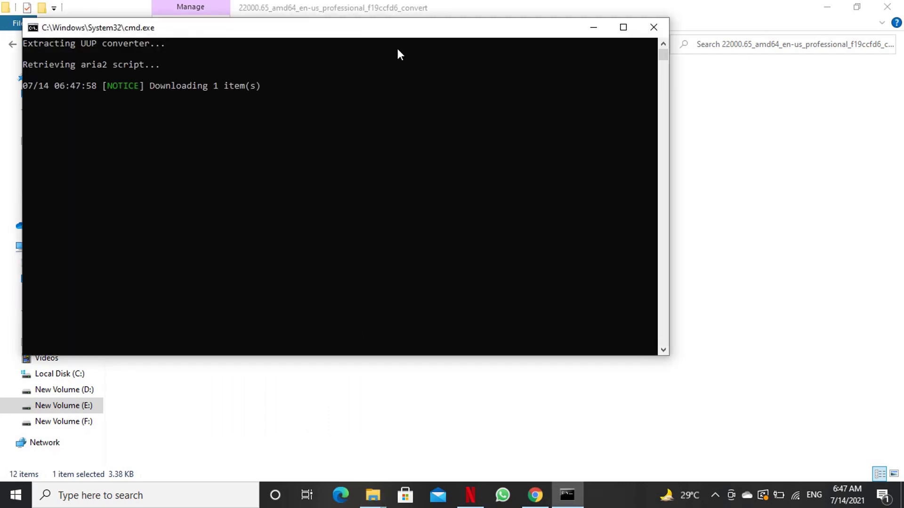
Move the console aside, restore and narrow Explorer, and minimize Chrome.
{"action": "left_click_drag", "start_coordinate": [417, 28], "coordinate": [595, 86]}
{"action": "left_click", "coordinate": [857, 7]}
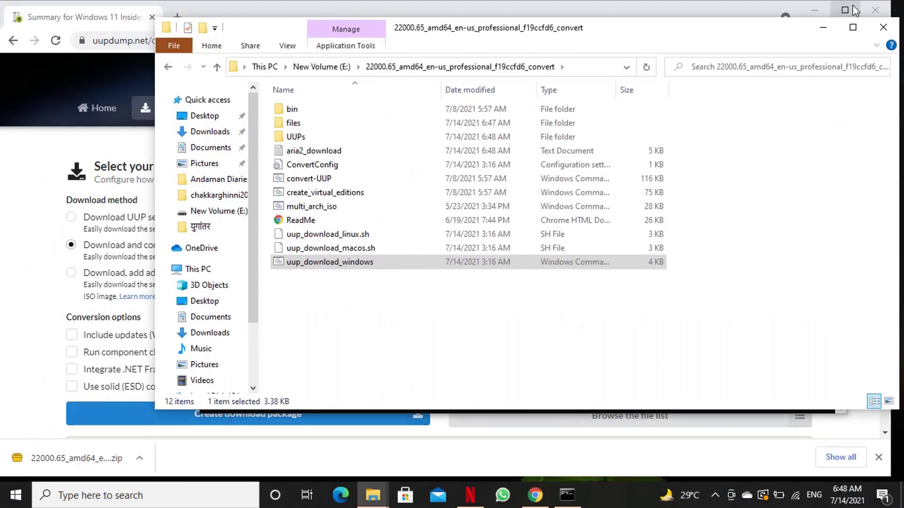
{"action": "left_click", "coordinate": [834, 7]}
{"action": "left_click", "coordinate": [683, 329]}
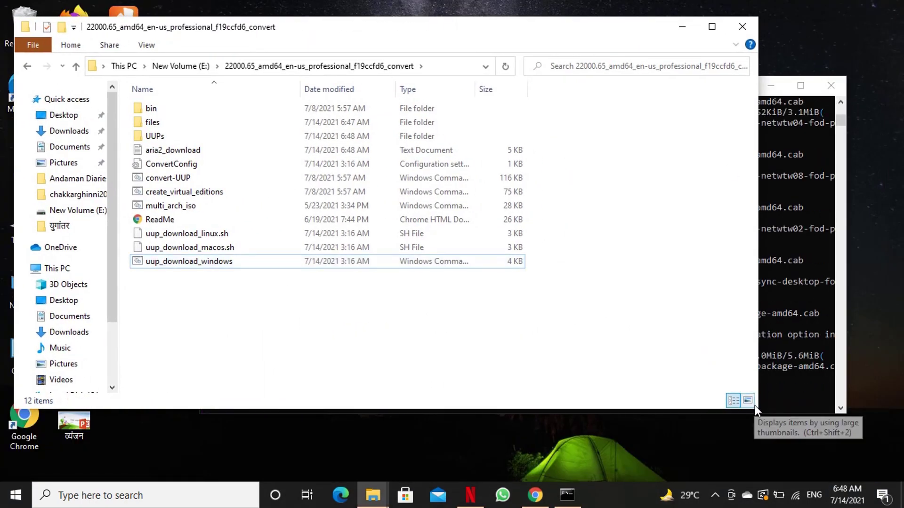
{"action": "left_click_drag", "start_coordinate": [650, 17], "coordinate": [649, 79]}
{"action": "left_click_drag", "start_coordinate": [758, 179], "coordinate": [393, 220]}
{"action": "left_click", "coordinate": [246, 179]}
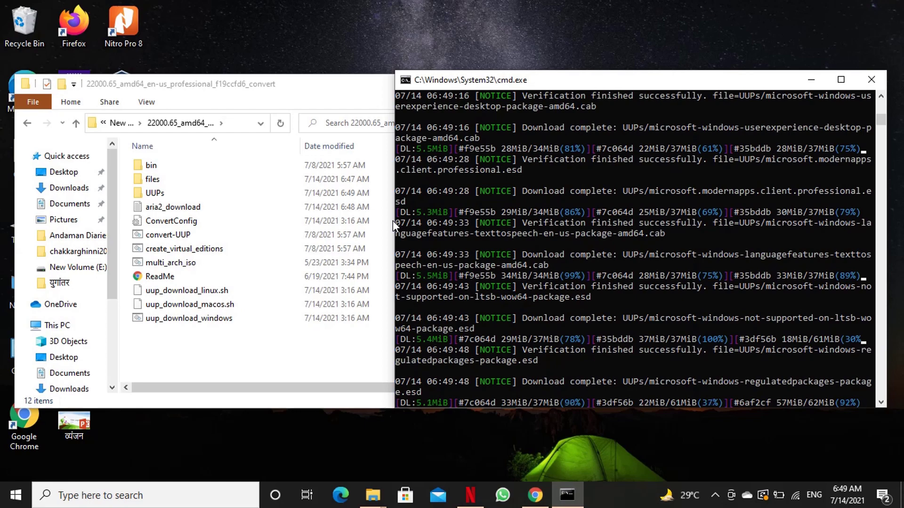
Resize Explorer and the console to full screen height, side by side.
{"action": "left_click_drag", "start_coordinate": [299, 410], "coordinate": [303, 435]}
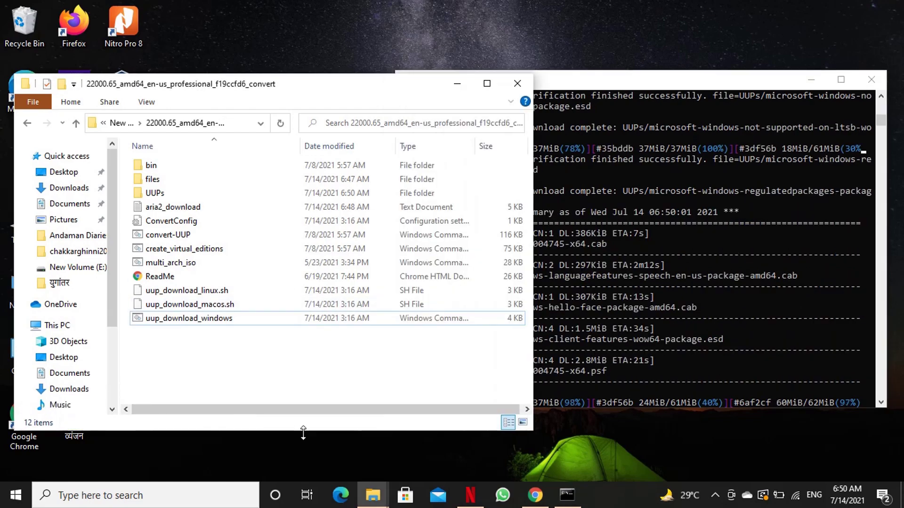
{"action": "left_click_drag", "start_coordinate": [559, 409], "coordinate": [561, 437]}
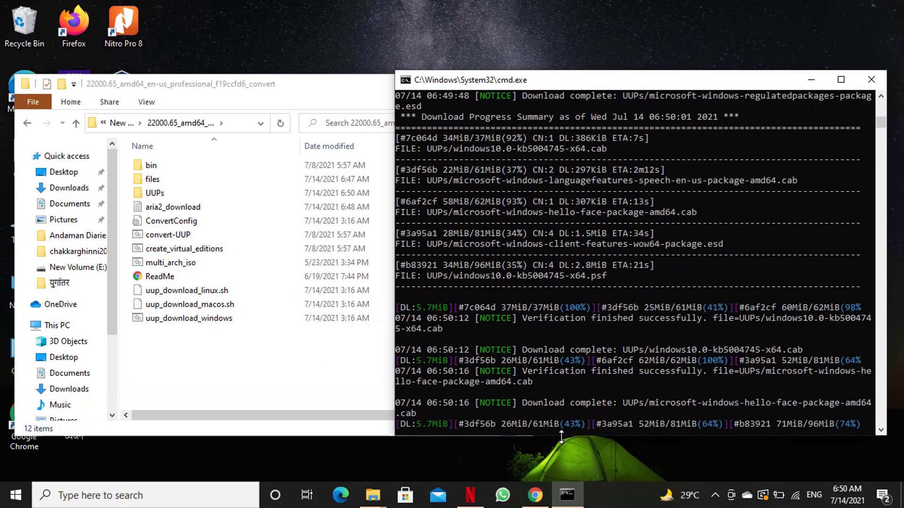
{"action": "left_click", "coordinate": [353, 383]}
{"action": "left_click_drag", "start_coordinate": [575, 283], "coordinate": [393, 282]}
{"action": "left_click_drag", "start_coordinate": [287, 74], "coordinate": [287, 6]}
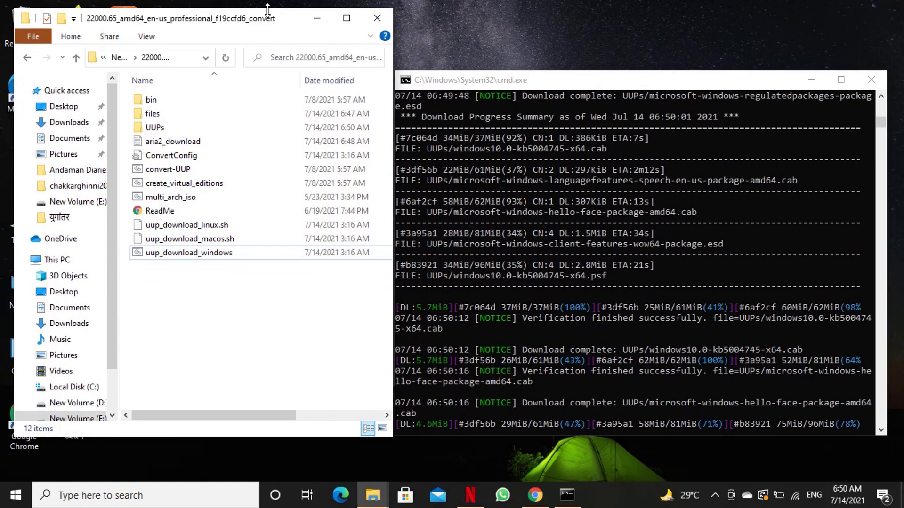
{"action": "left_click_drag", "start_coordinate": [288, 436], "coordinate": [289, 474]}
{"action": "left_click_drag", "start_coordinate": [569, 80], "coordinate": [575, 16]}
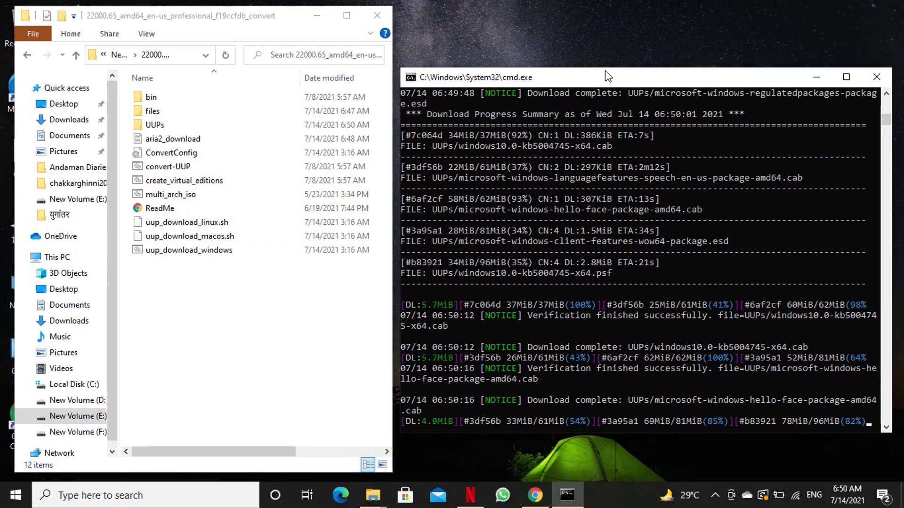
Enlarge the console while downloads finish and install.wim creation begins.
{"action": "left_click_drag", "start_coordinate": [656, 372], "coordinate": [661, 473]}
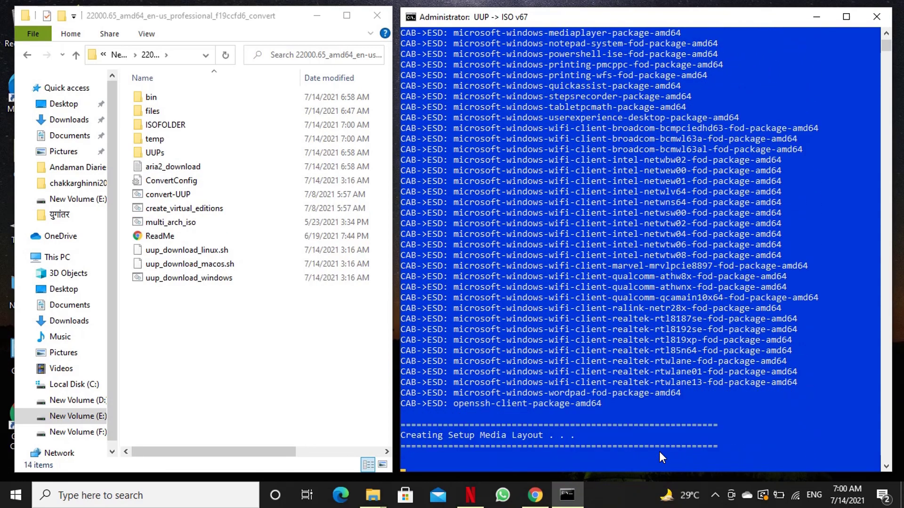
Peek into ISOFOLDER, return to the script folder, and wait for the converter to report Done.
{"action": "double_click", "coordinate": [170, 124]}
{"action": "key", "text": "alt+Left"}
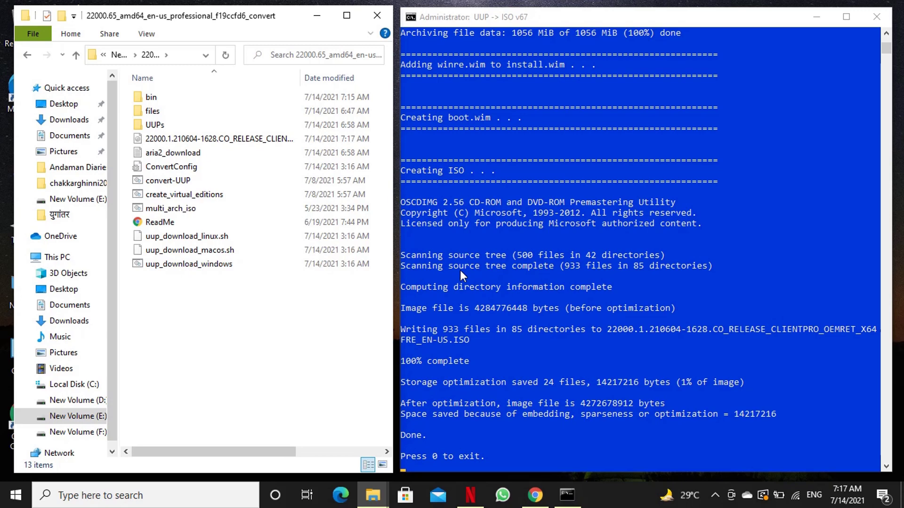
{"action": "left_click", "coordinate": [466, 318]}
Exit the converter with 0, maximize Explorer, and select the 22000.1.210604-1628 ISO file.
{"action": "left_click", "coordinate": [429, 466]}
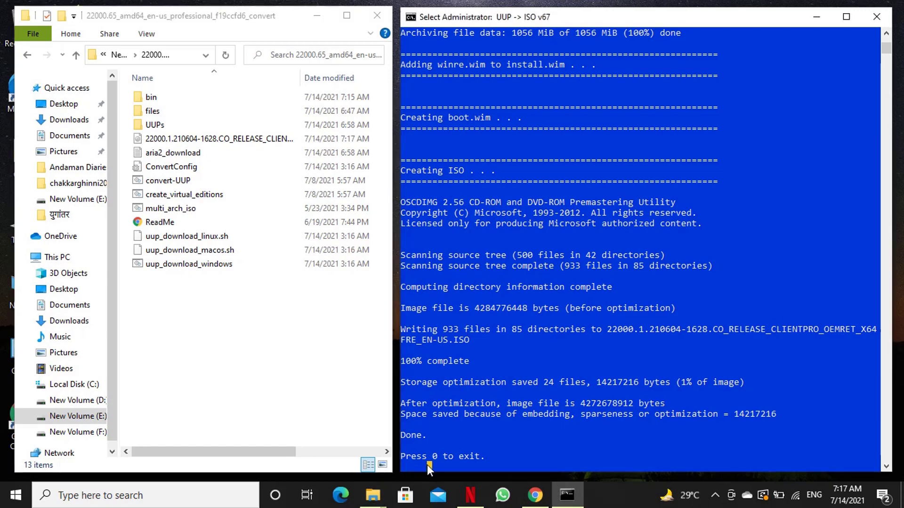
{"action": "key", "text": "0"}
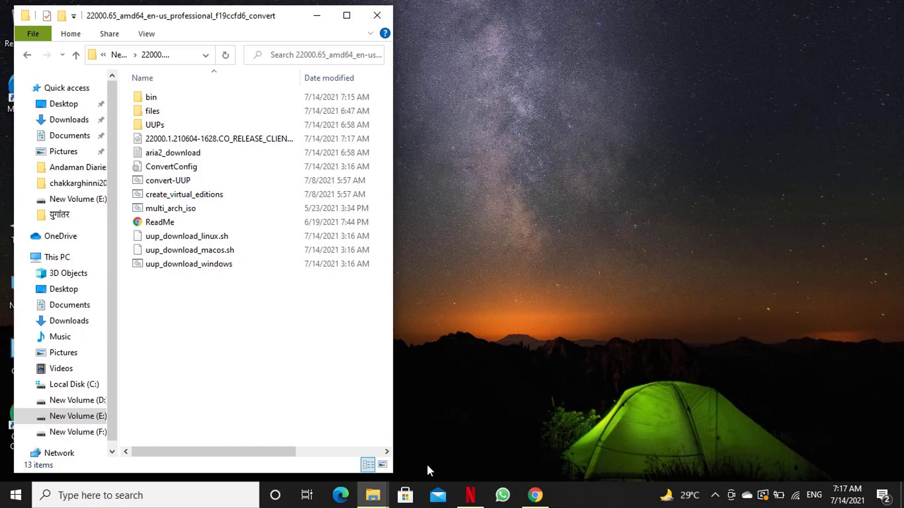
{"action": "left_click", "coordinate": [421, 448]}
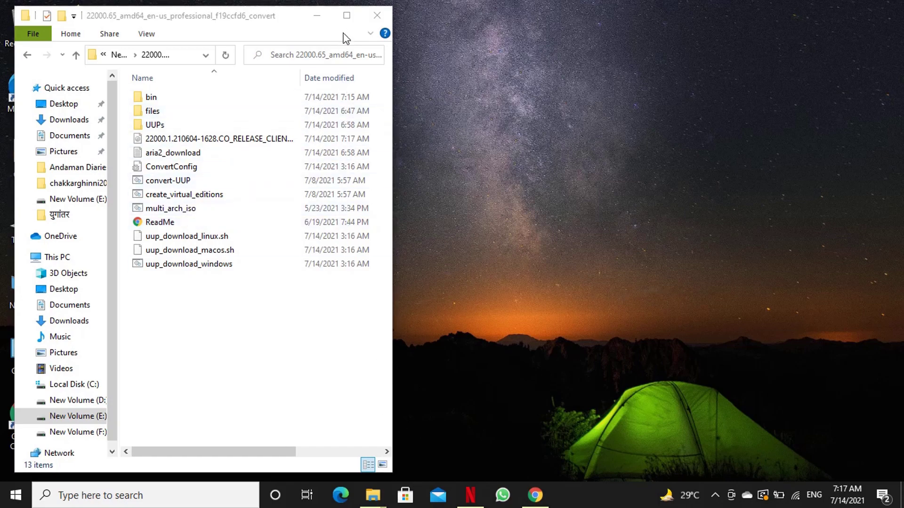
{"action": "left_click", "coordinate": [347, 17]}
{"action": "left_click", "coordinate": [216, 129]}
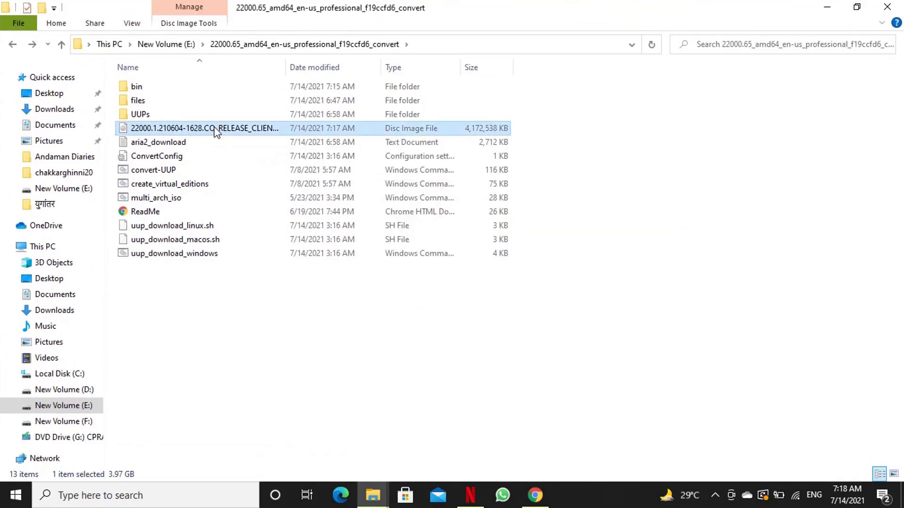
Mount the ISO as DVD Drive (G:) CPRA_X64FRE_EN-US_DV5.
{"action": "right_click", "coordinate": [215, 132]}
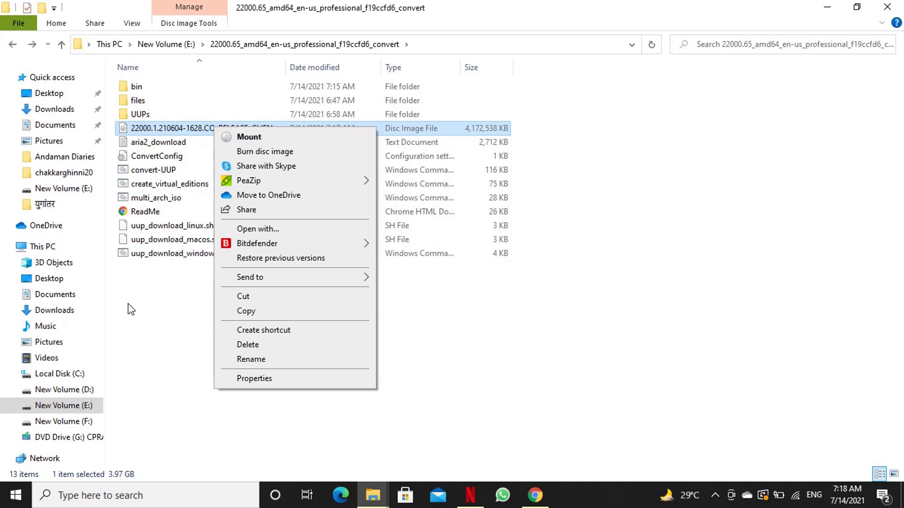
{"action": "left_click", "coordinate": [270, 140]}
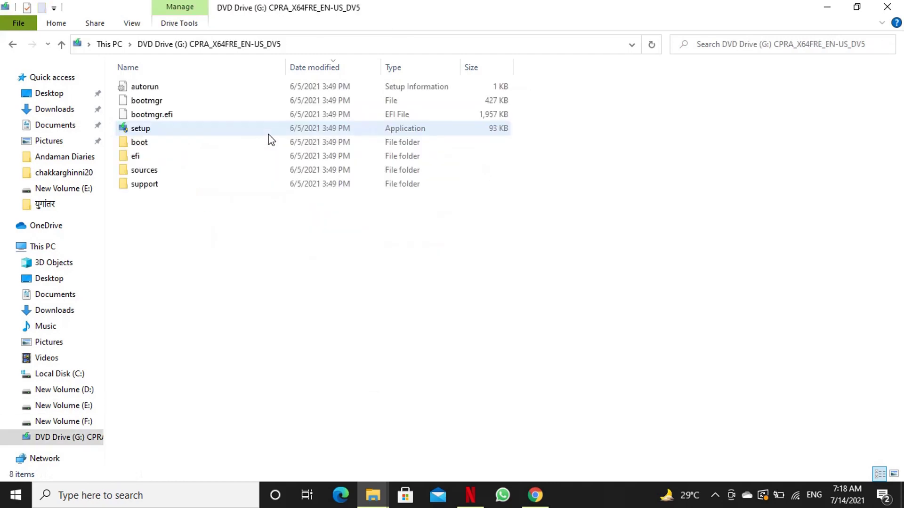